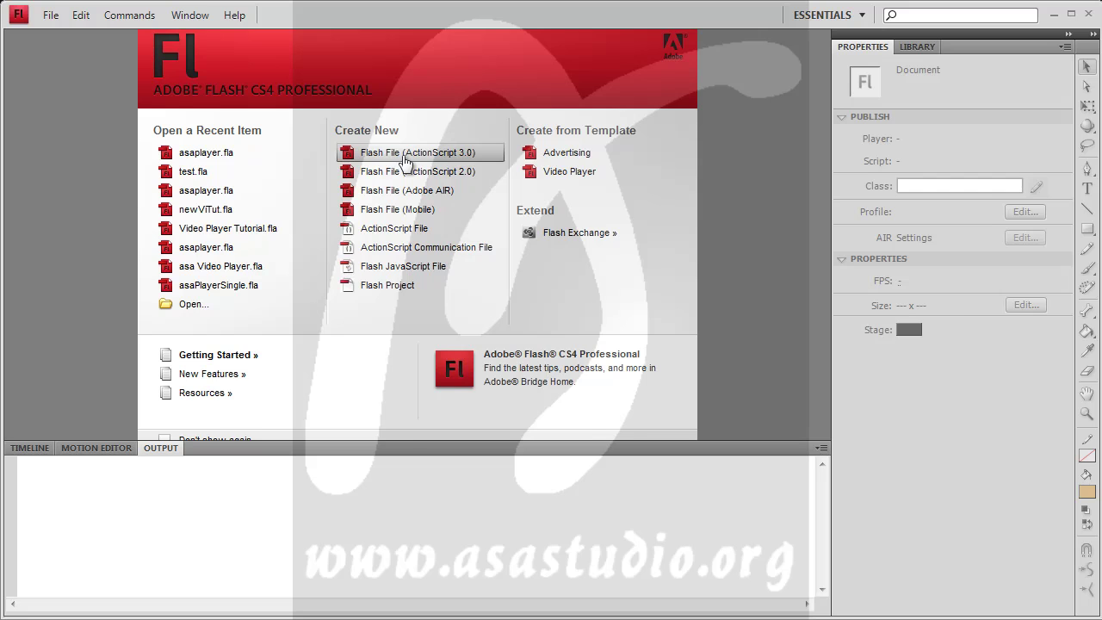
# Step: Create a new Flash File (ActionScript 3.0) and open the Actions panel for its first frame
pyautogui.click(405, 160)
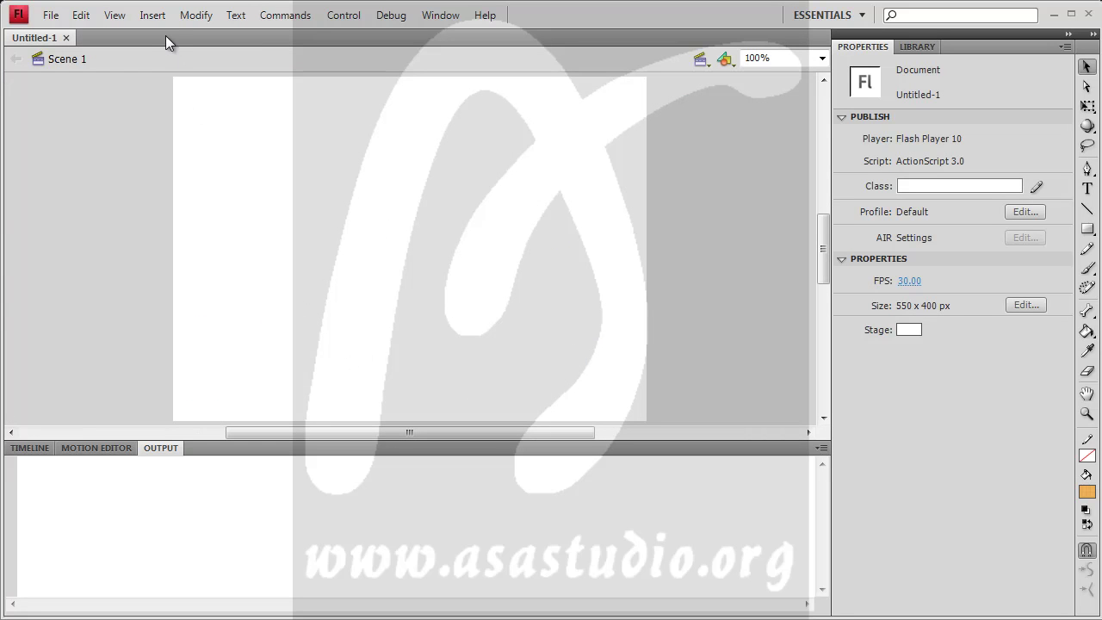
pyautogui.click(437, 16)
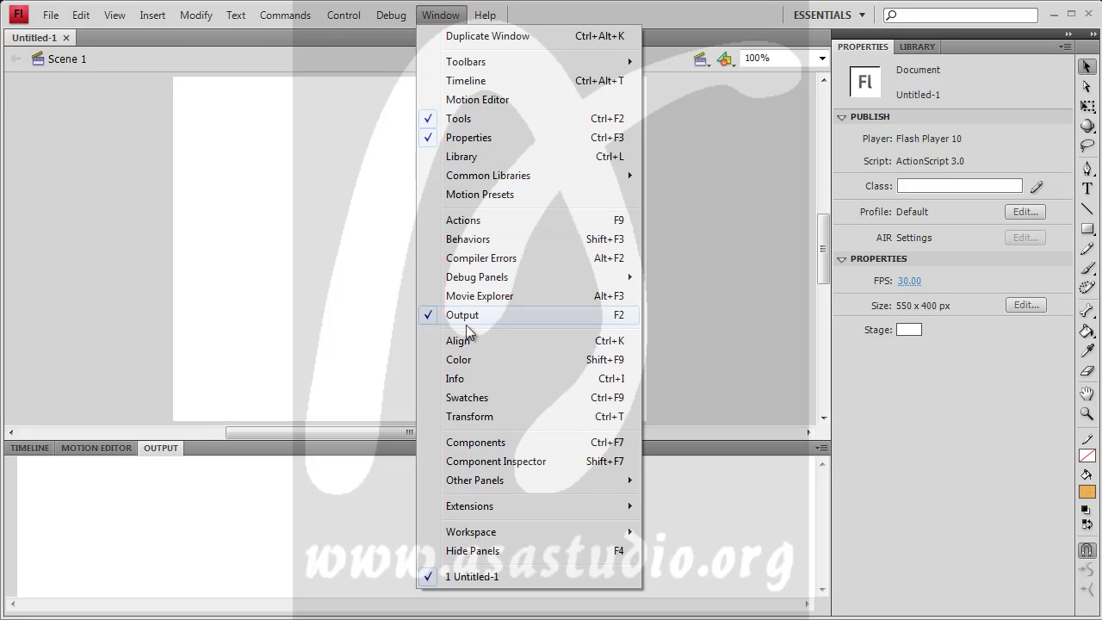
pyautogui.click(463, 220)
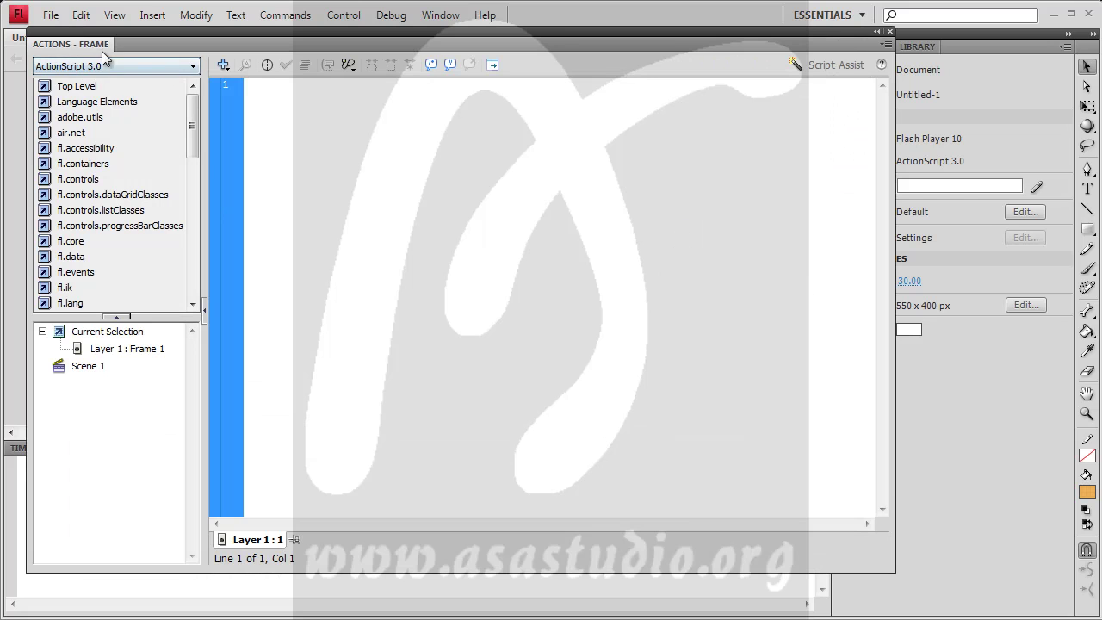
pyautogui.click(193, 68)
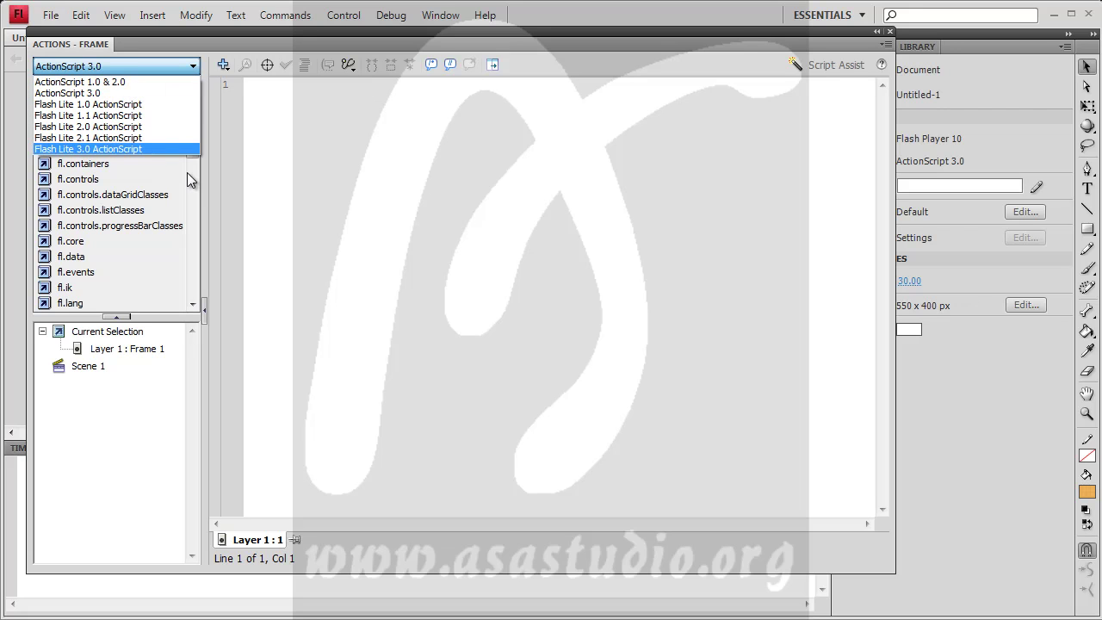
pyautogui.click(494, 200)
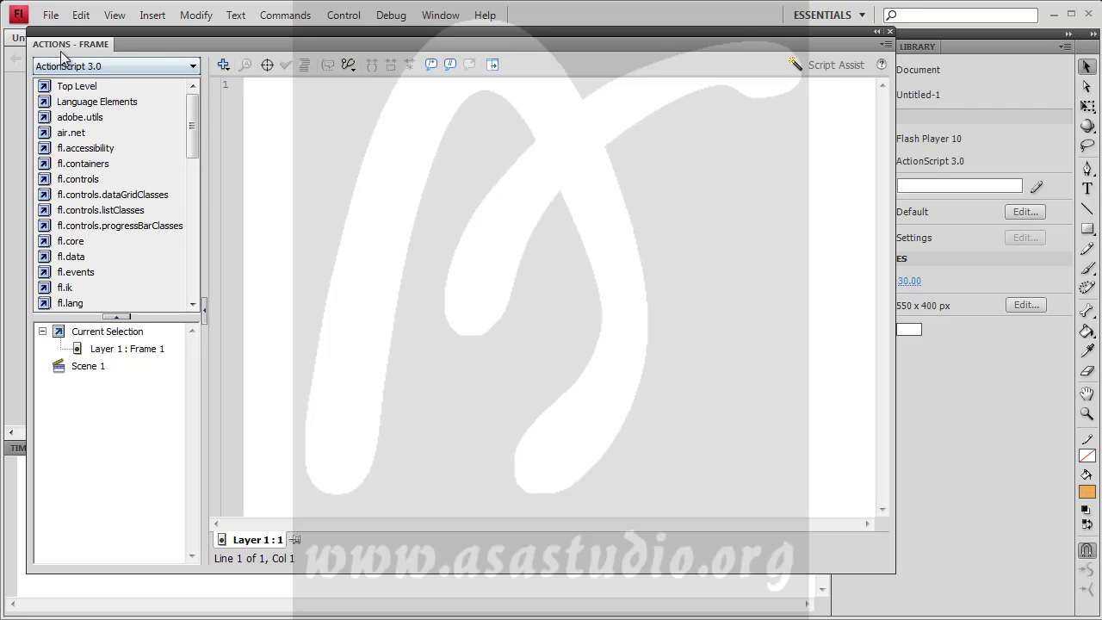
# Step: Create a second document from the Advertising template 120 x 240 - Vertical Banner
pyautogui.click(51, 15)
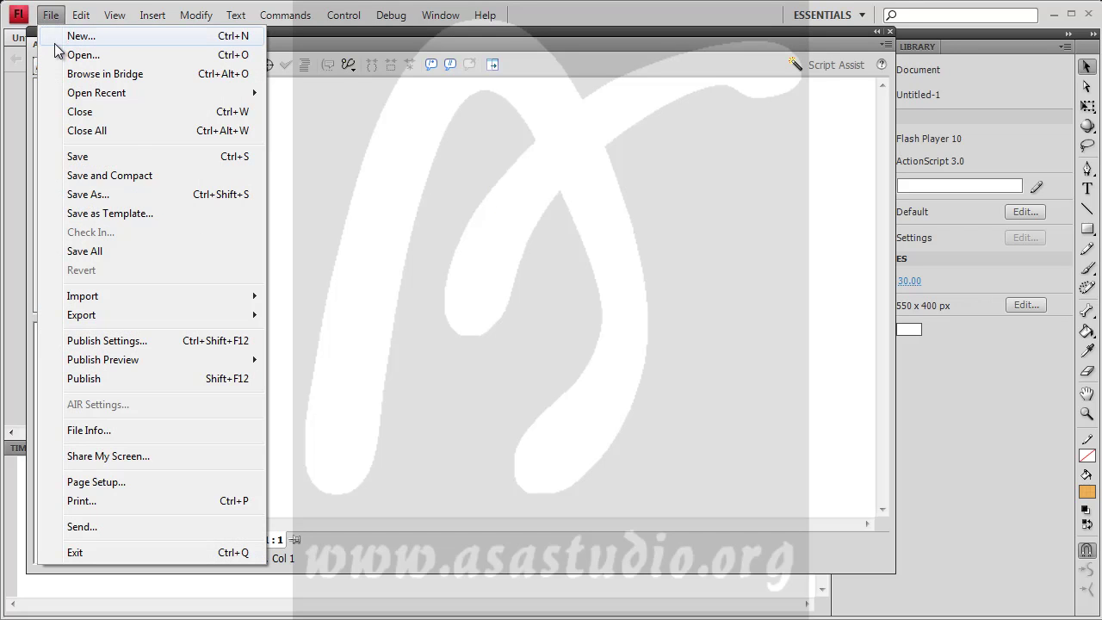
pyautogui.click(60, 39)
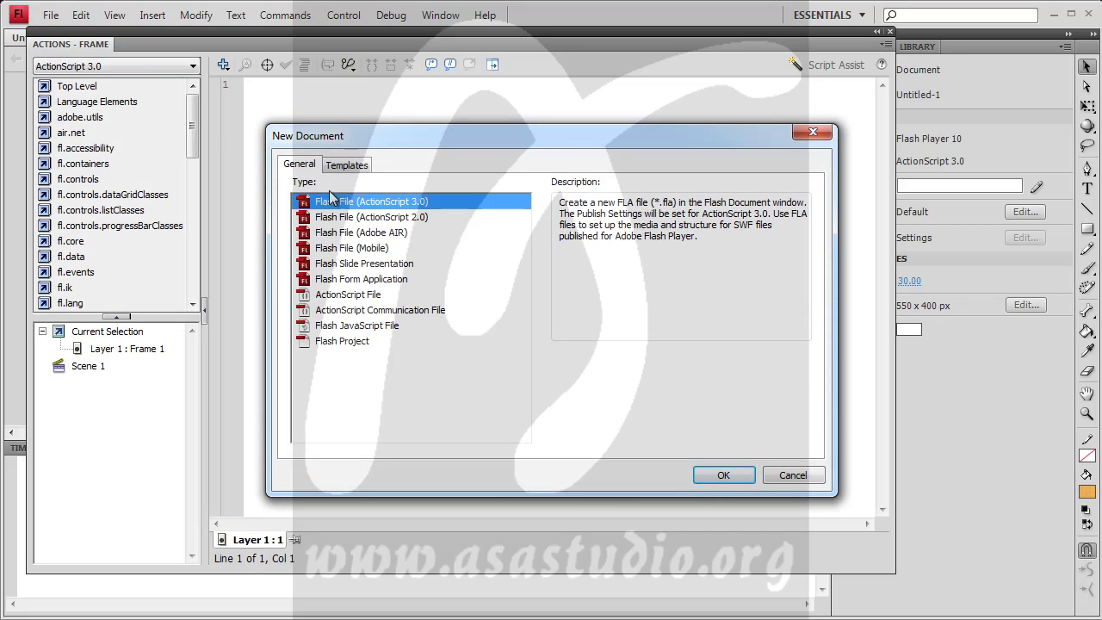
pyautogui.click(346, 166)
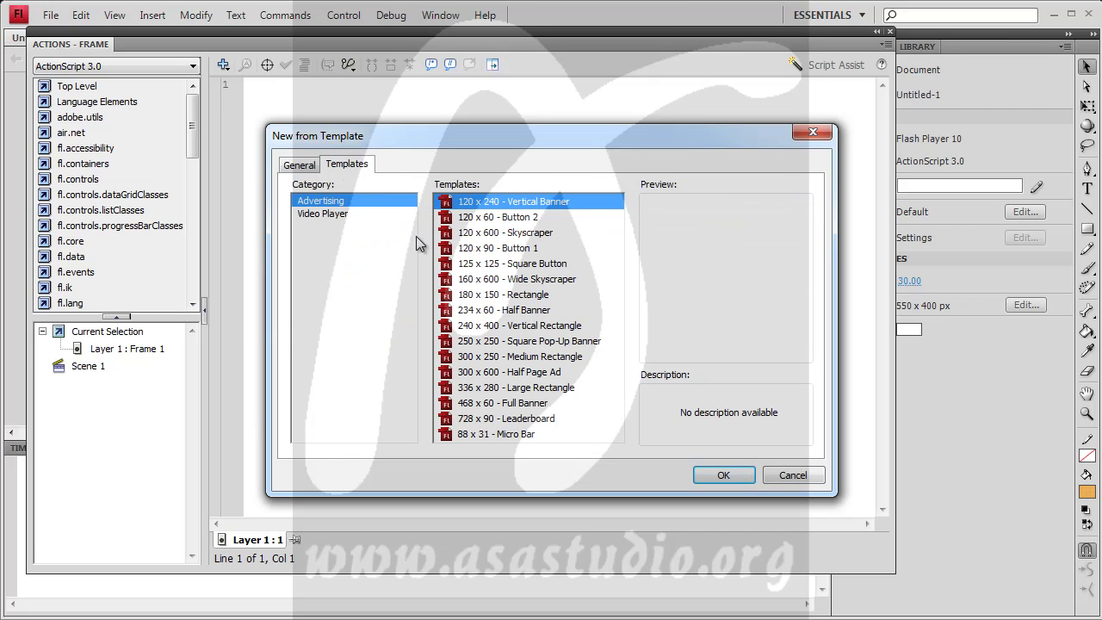
pyautogui.click(723, 476)
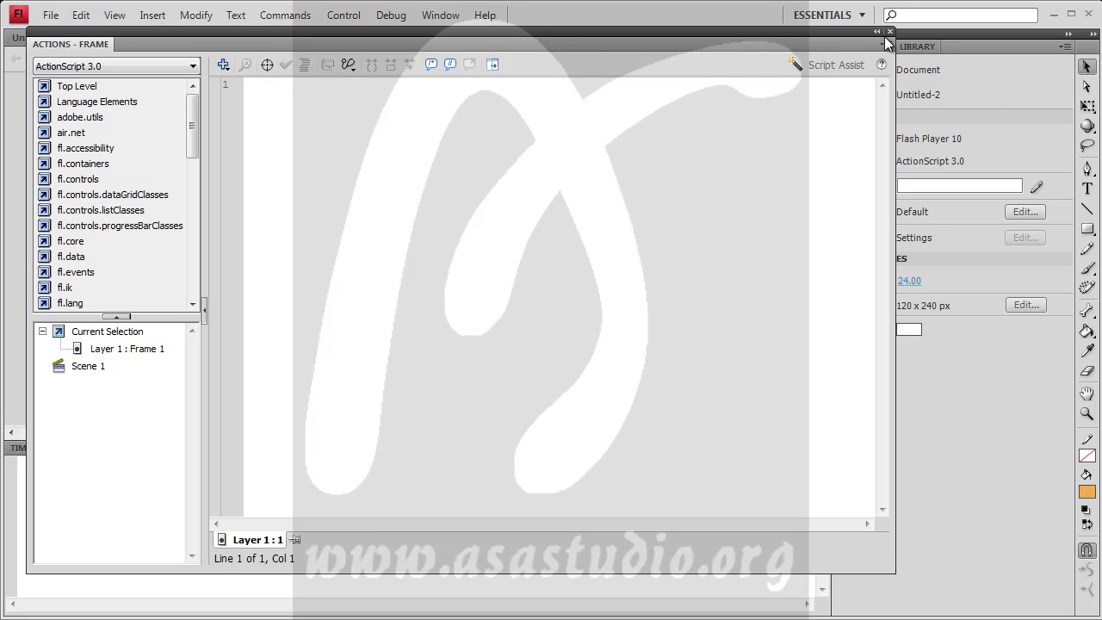
# Step: Collapse the Actions panel to view the new banner's stage, then expand it again and move it higher
pyautogui.doubleClick(764, 42)
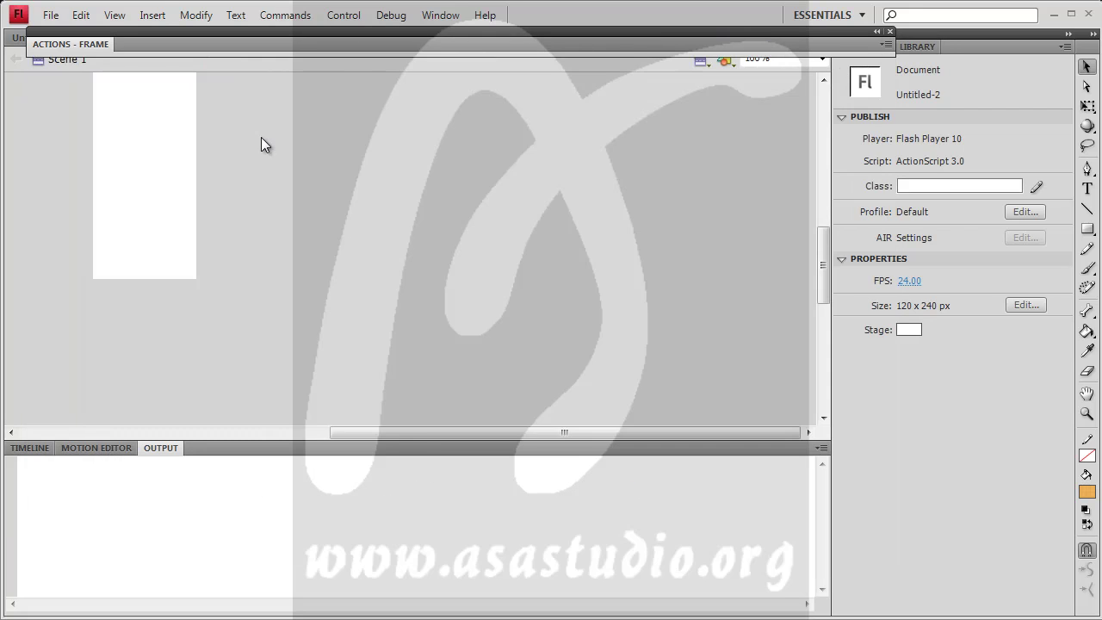
pyautogui.moveTo(275, 42); pyautogui.dragTo(297, 167)
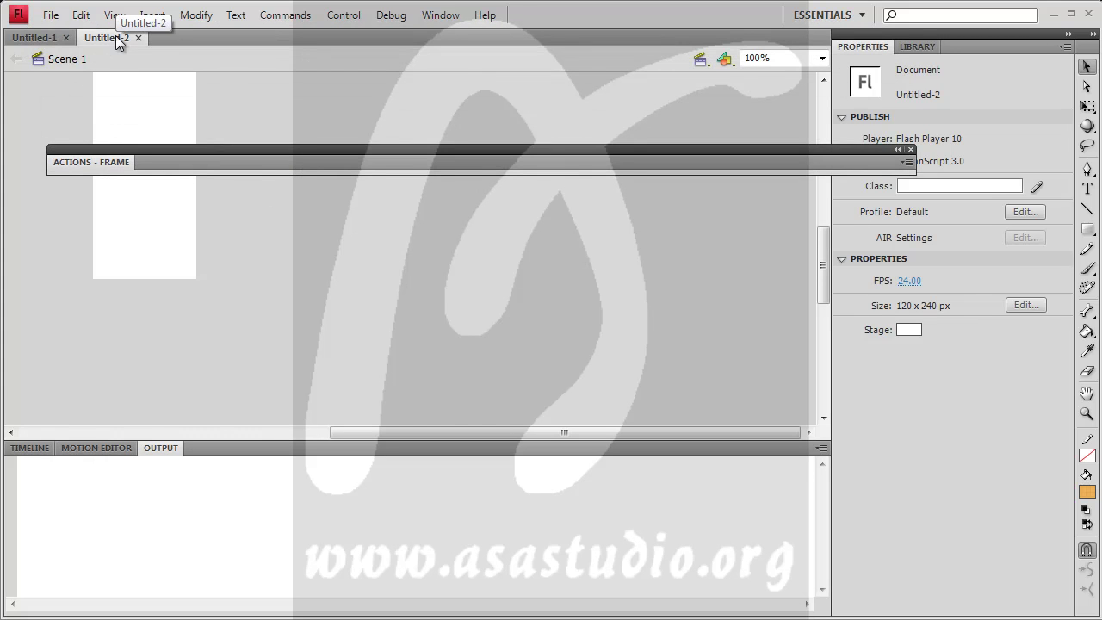
pyautogui.doubleClick(159, 165)
pyautogui.moveTo(275, 161); pyautogui.dragTo(257, 31)
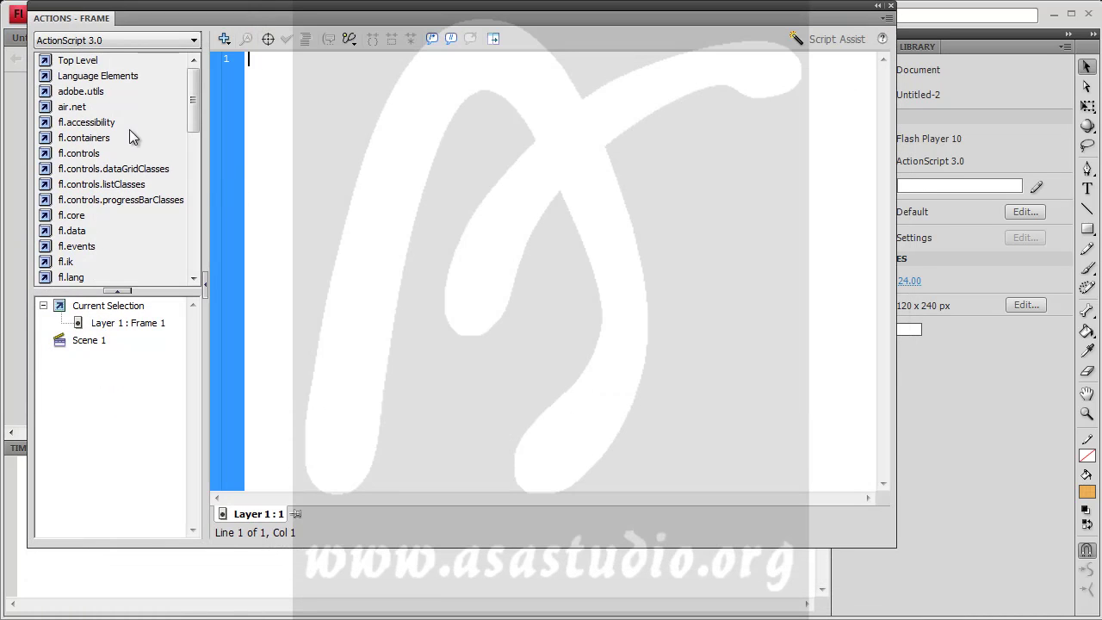
# Step: Filter the Actions toolbox to ActionScript 1.0 & 2.0 and examine its Global Functions and ActionScript 2.0 Classes categories
pyautogui.click(121, 43)
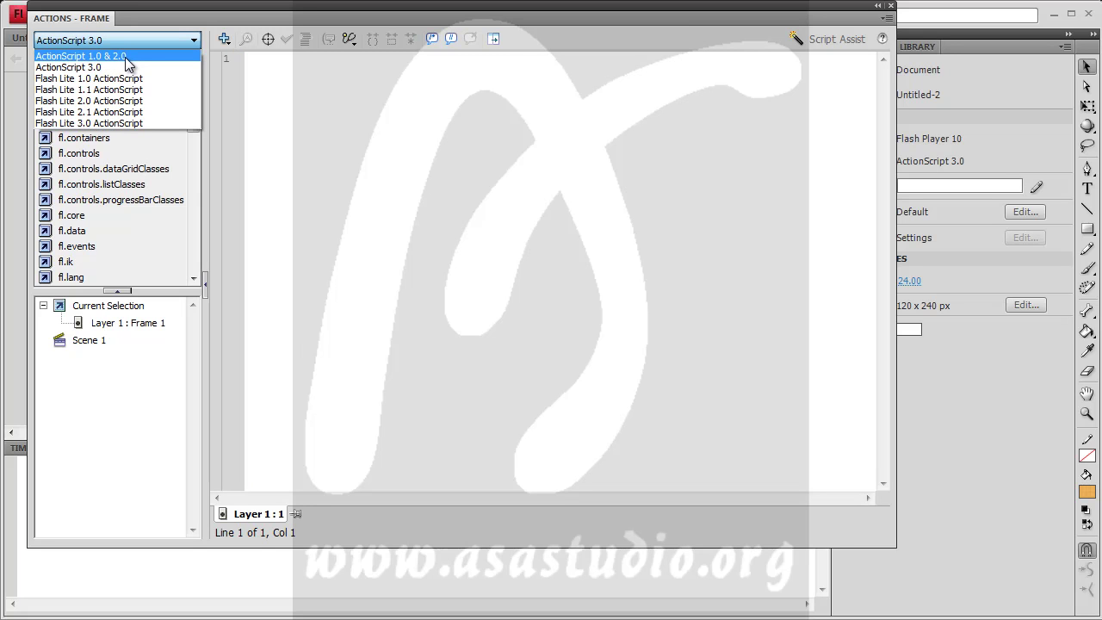
pyautogui.click(128, 64)
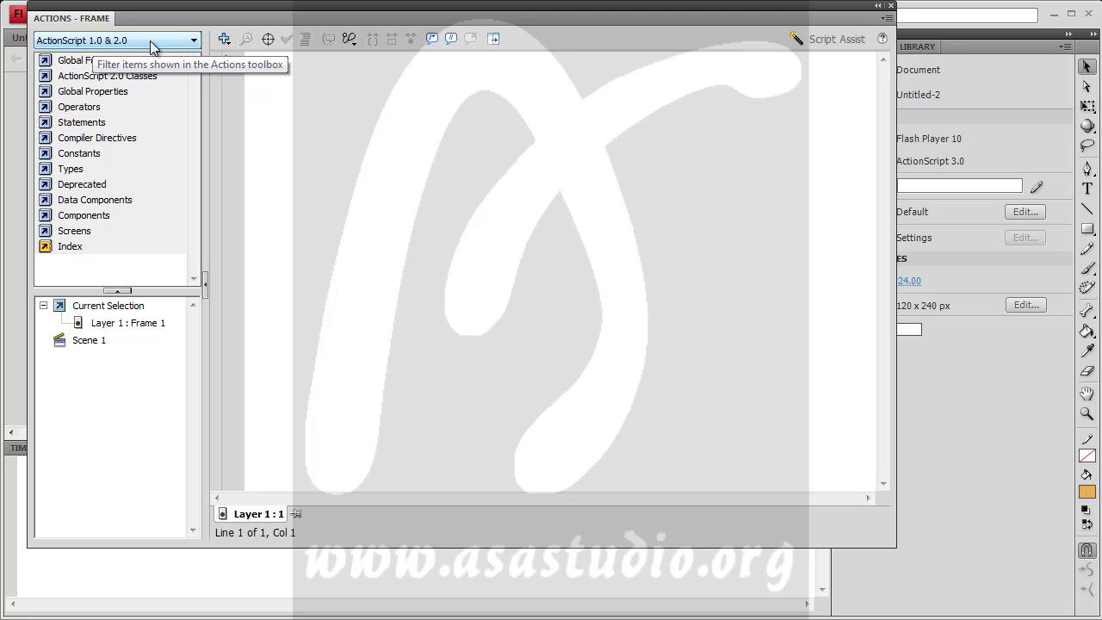
pyautogui.click(47, 62)
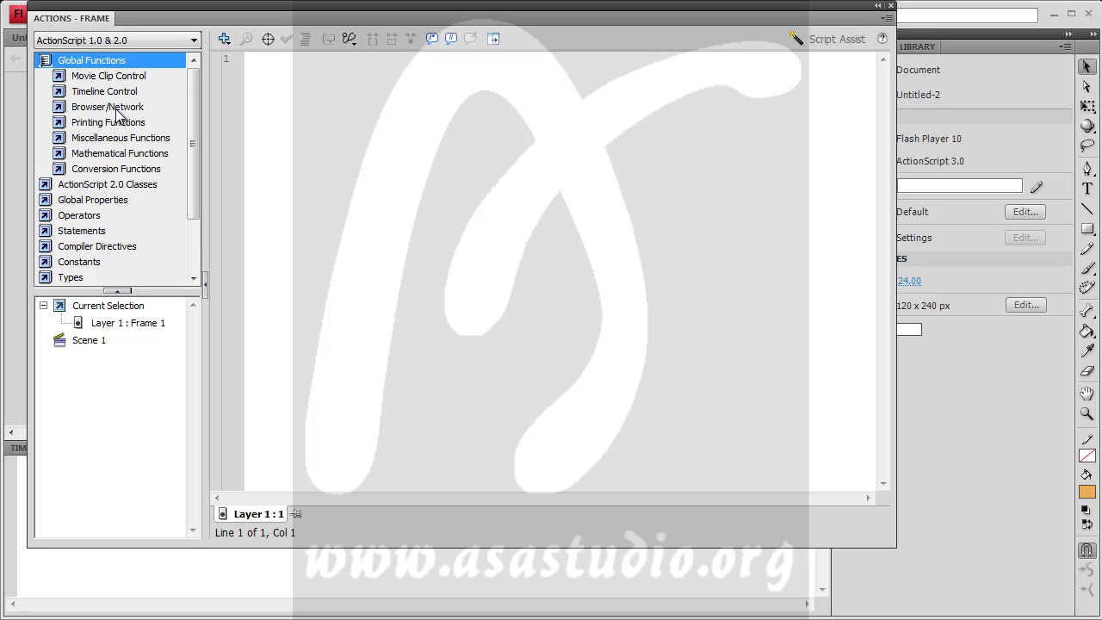
pyautogui.click(48, 62)
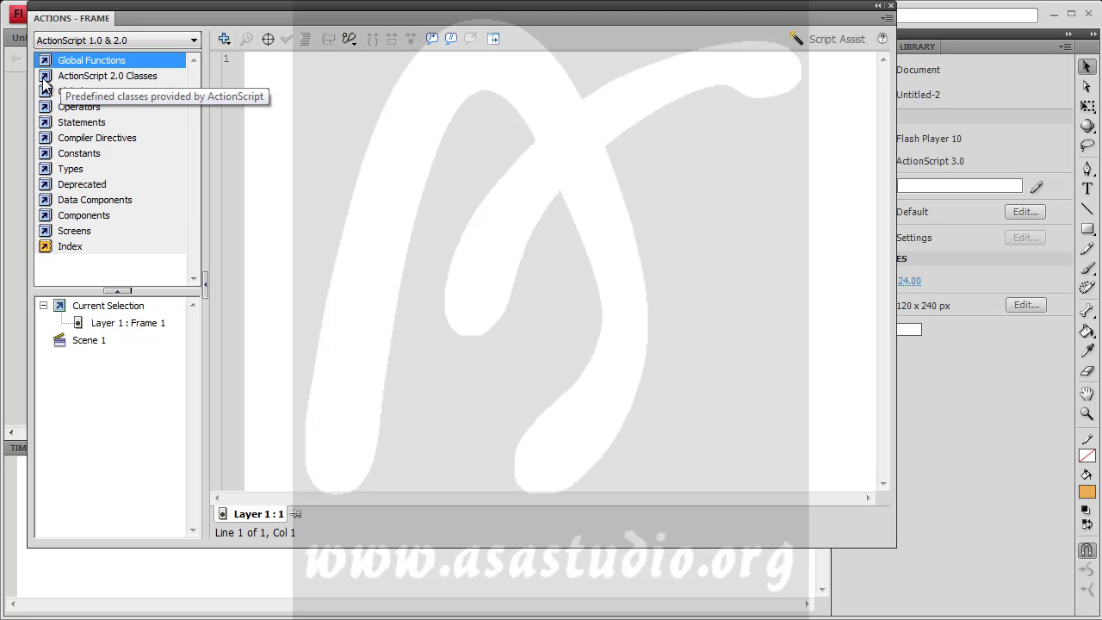
pyautogui.click(45, 78)
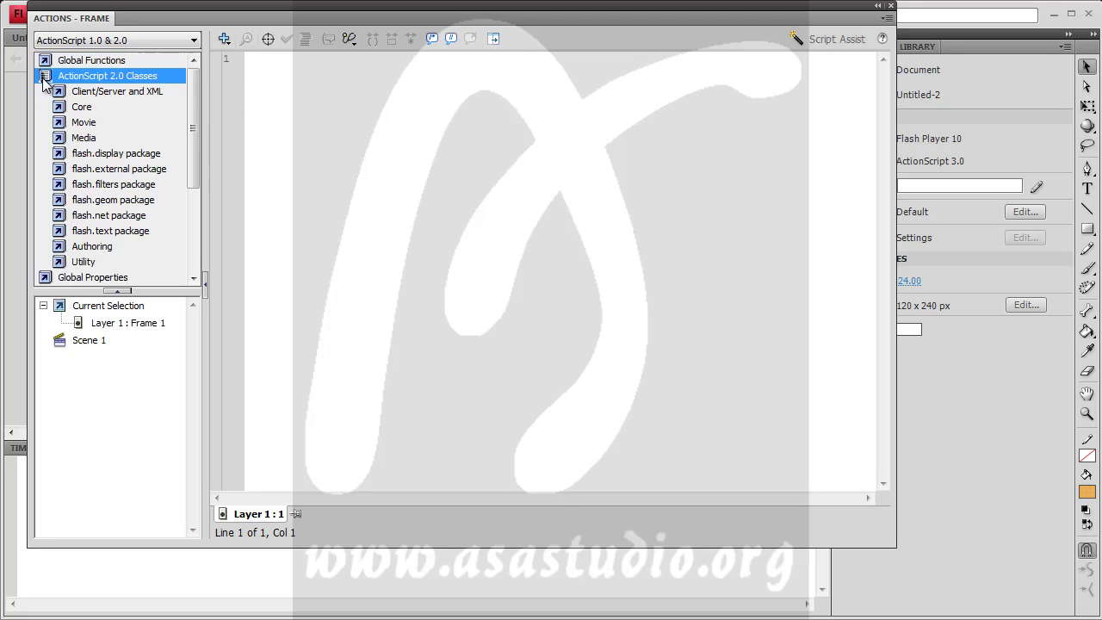
pyautogui.moveTo(197, 140); pyautogui.dragTo(196, 90)
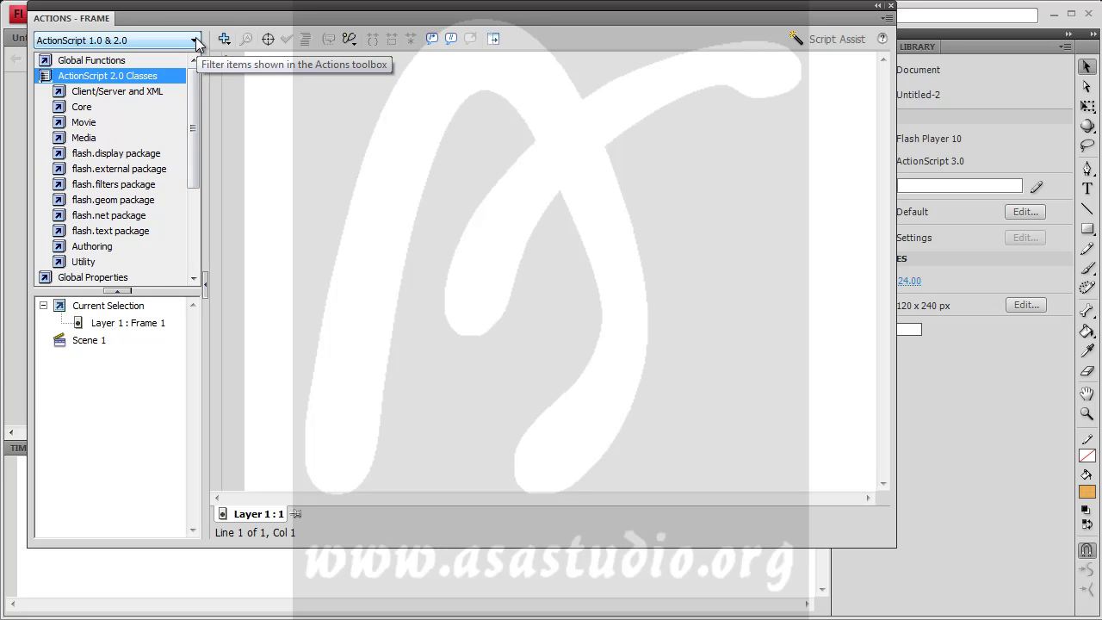
# Step: Set the Actions toolbox filter back to ActionScript 3.0 and place the cursor in the empty script
pyautogui.click(194, 41)
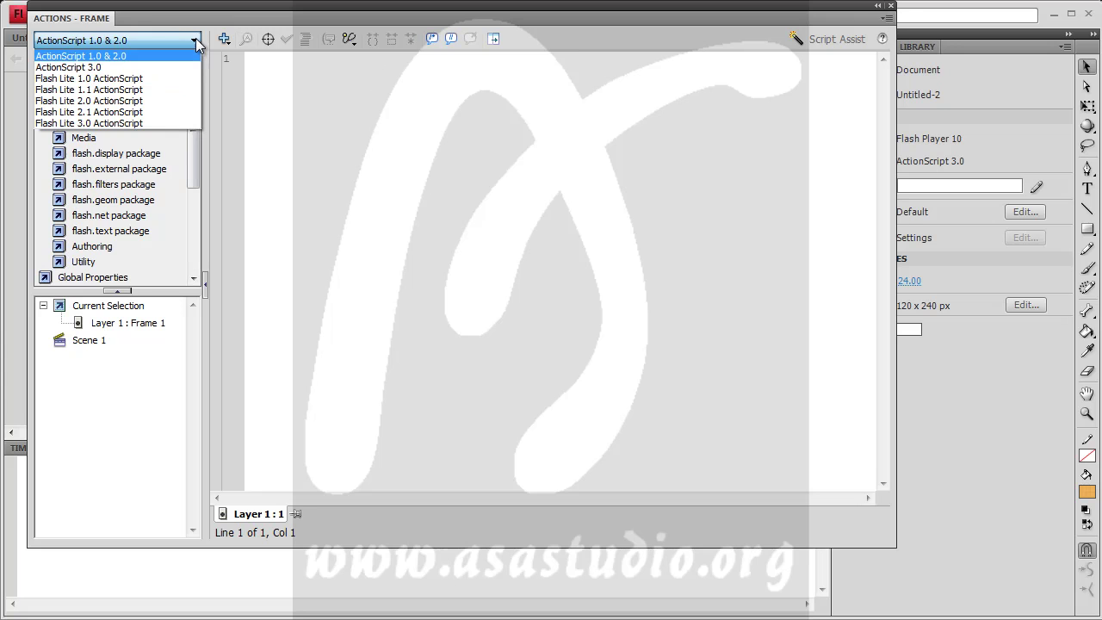
pyautogui.click(153, 68)
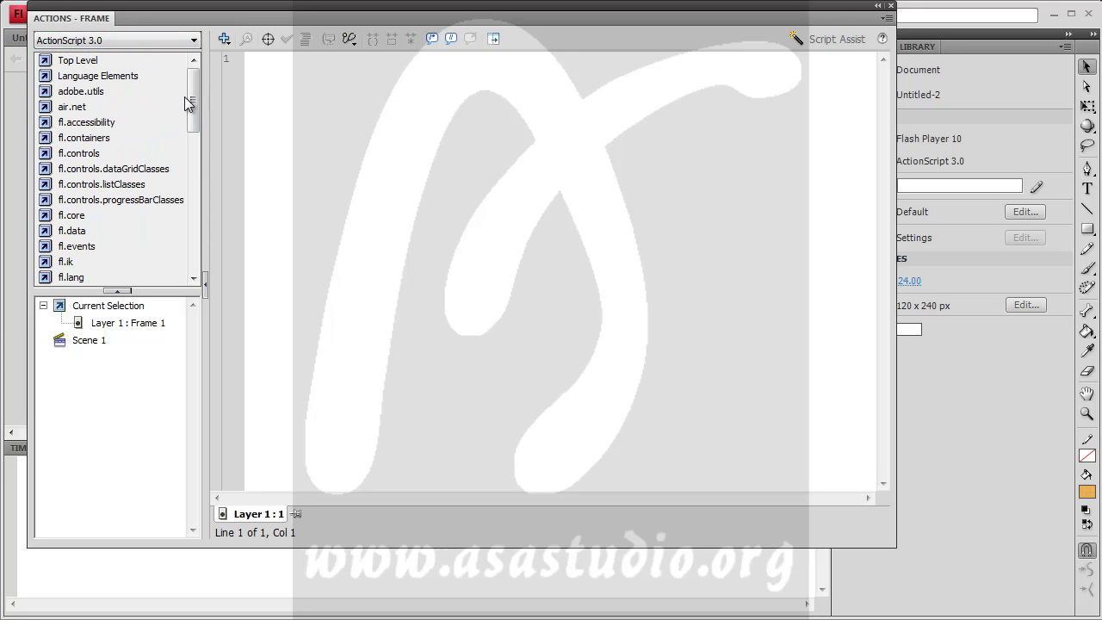
pyautogui.moveTo(194, 97)
pyautogui.mouseDown()
pyautogui.moveTo(204, 246)
pyautogui.moveTo(197, 98)
pyautogui.mouseUp()
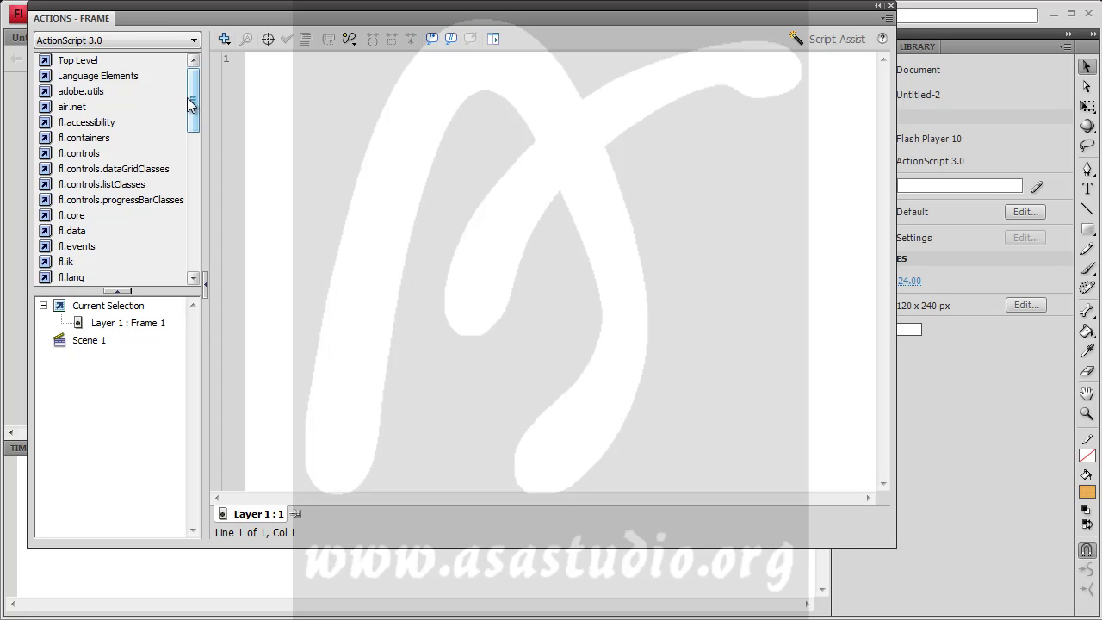
pyautogui.click(195, 41)
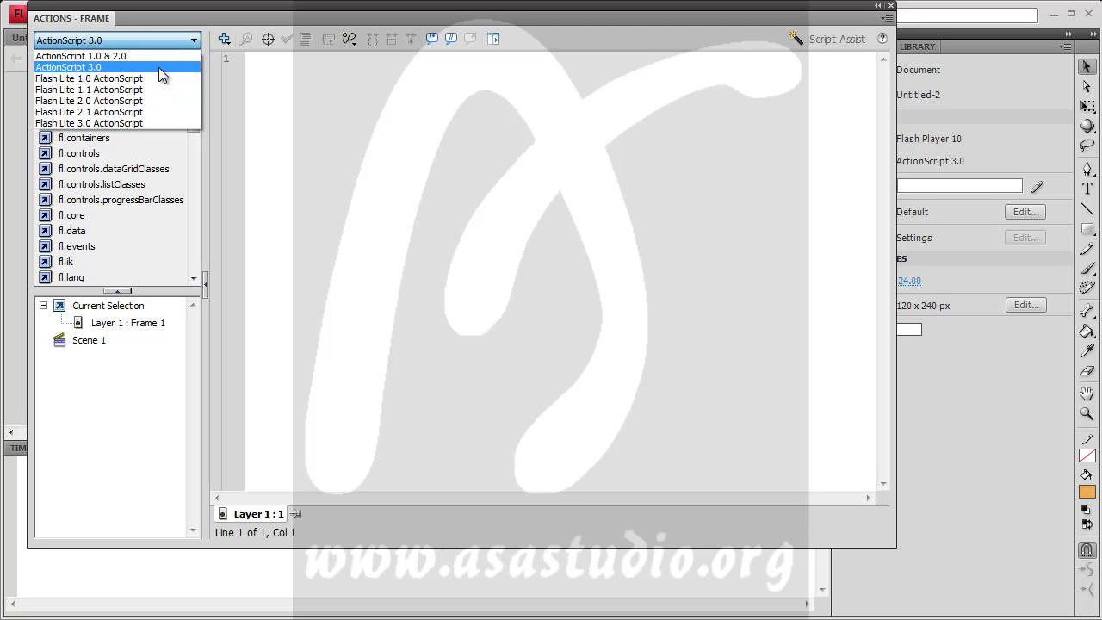
pyautogui.click(79, 69)
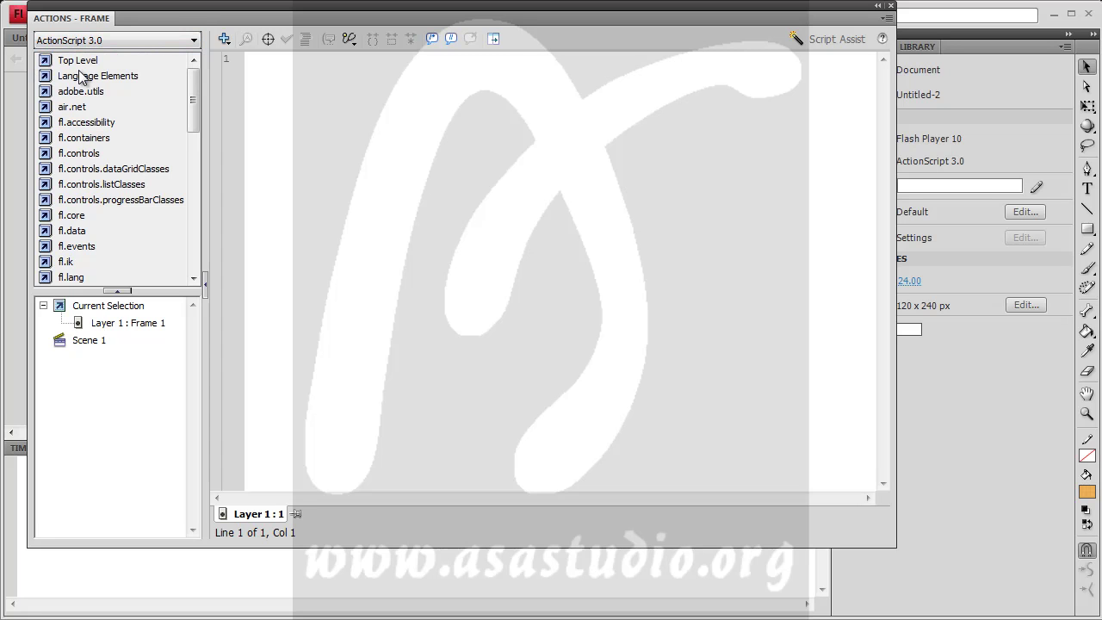
pyautogui.click(336, 107)
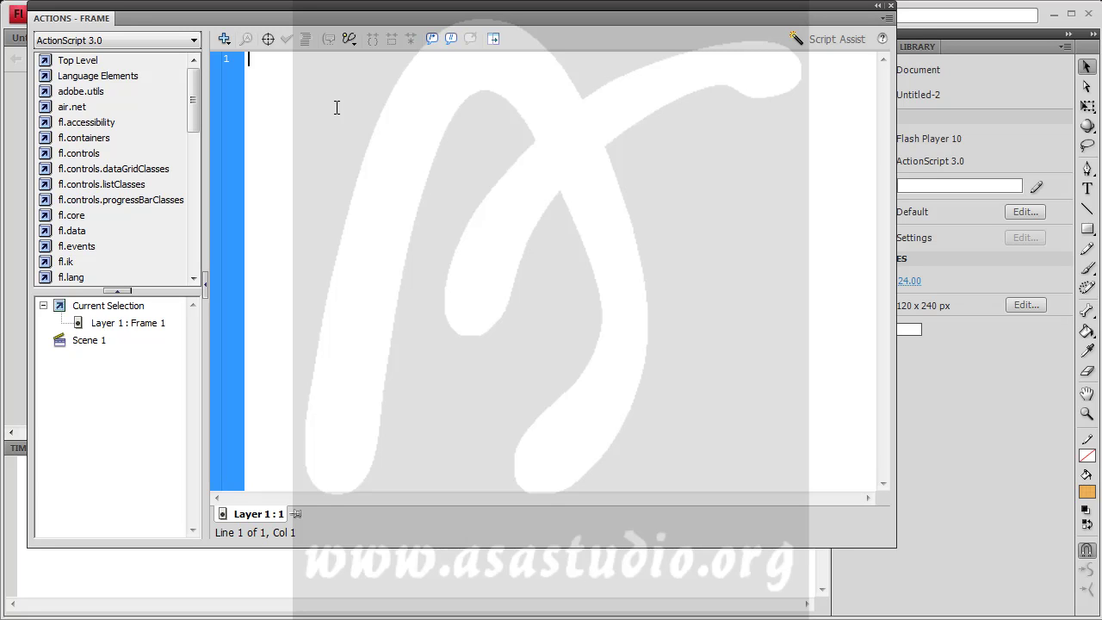
# Step: Examine the contents of the Top Level and Language Elements categories in the ActionScript 3.0 toolbox
pyautogui.moveTo(192, 99)
pyautogui.mouseDown()
pyautogui.moveTo(215, 242)
pyautogui.moveTo(197, 82)
pyautogui.mouseUp()
pyautogui.click(46, 67)
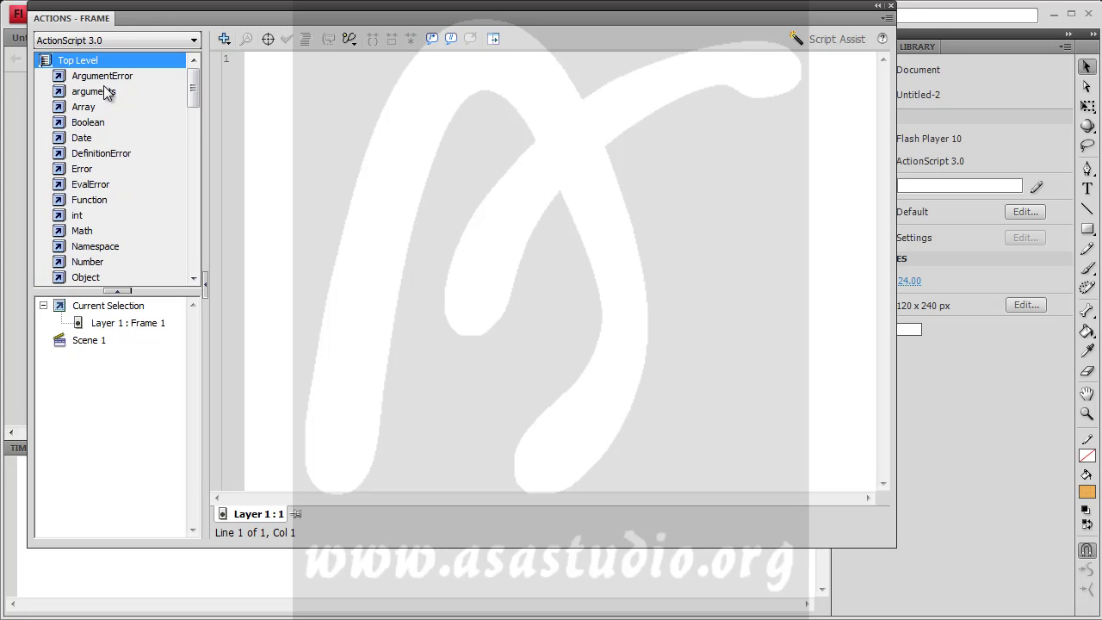
pyautogui.scroll(-2, 112, 109)
pyautogui.scroll(-4, 118, 108)
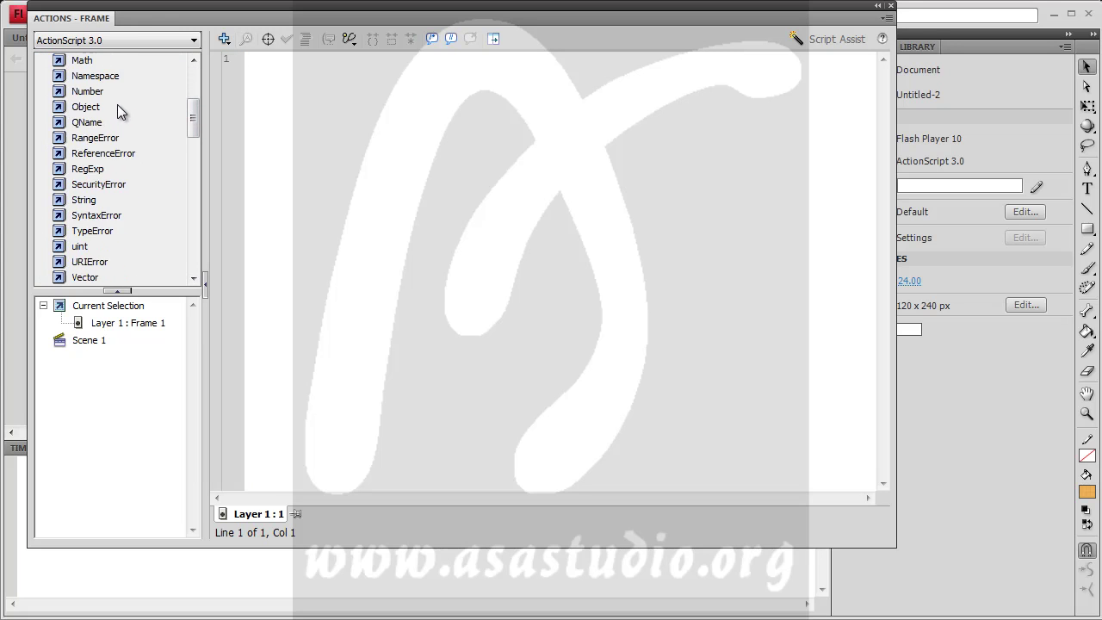
pyautogui.scroll(-1, 138, 193)
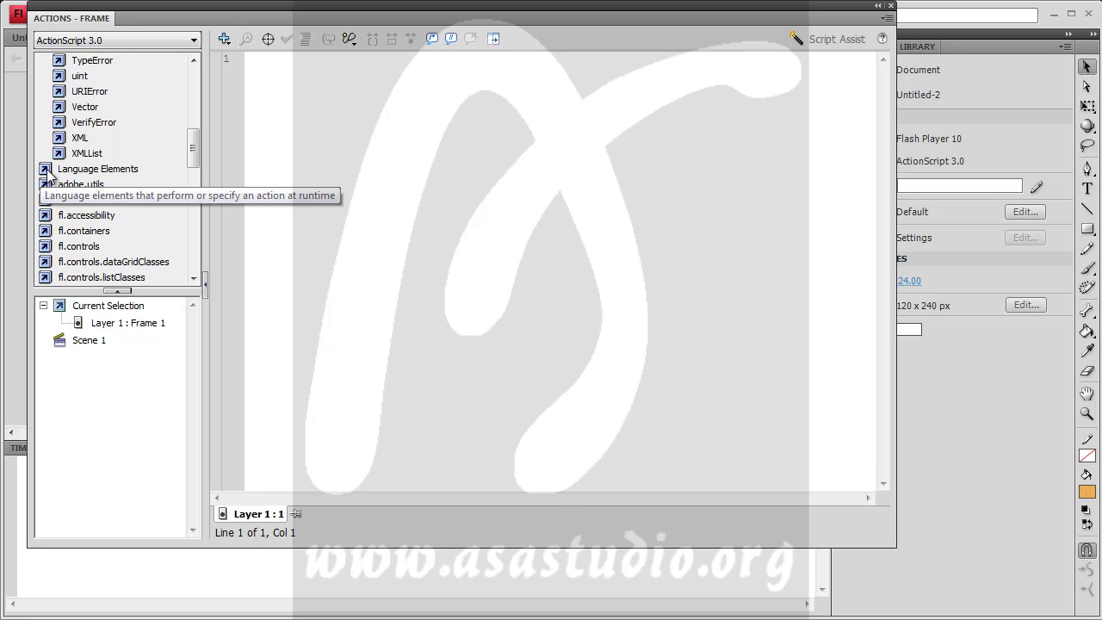
pyautogui.click(48, 172)
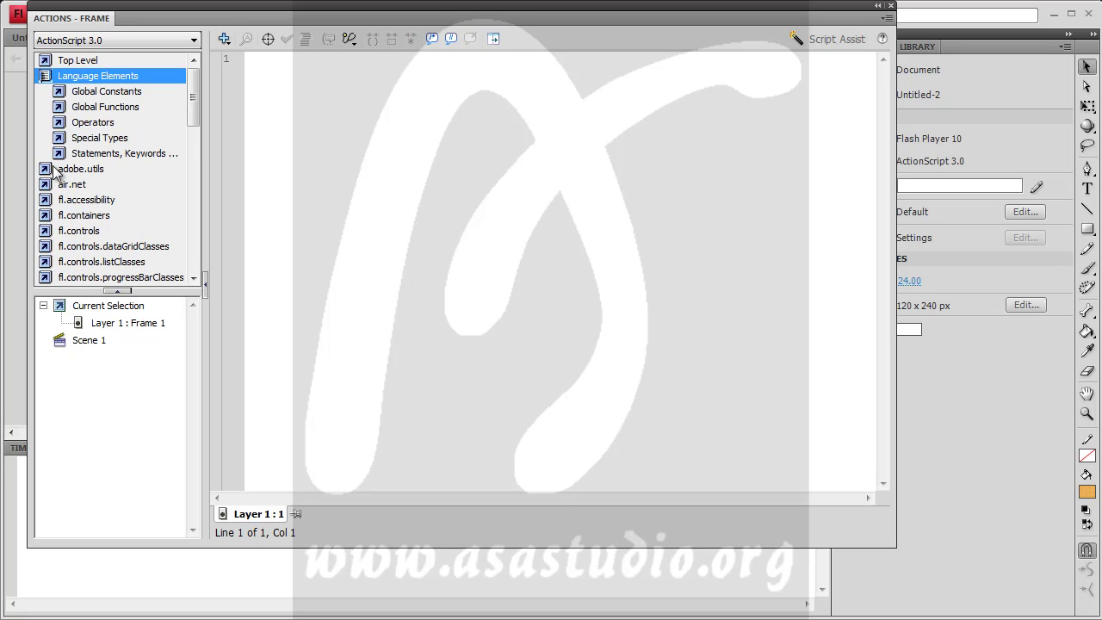
# Step: Insert the getActions method of the adobe.utils CustomActions class into the frame script
pyautogui.click(48, 170)
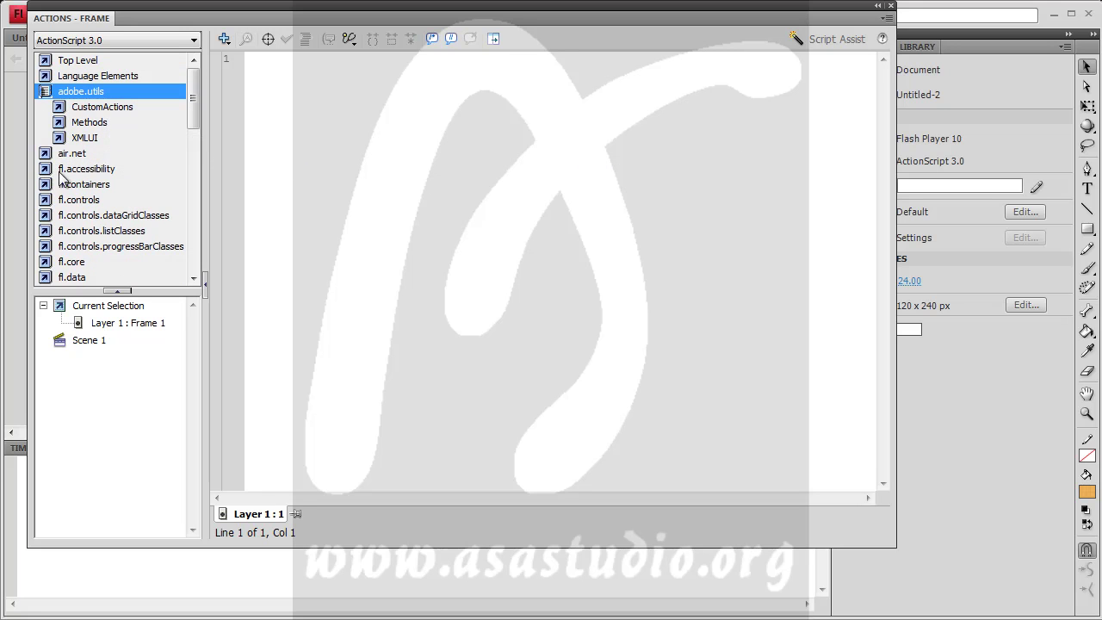
pyautogui.click(61, 112)
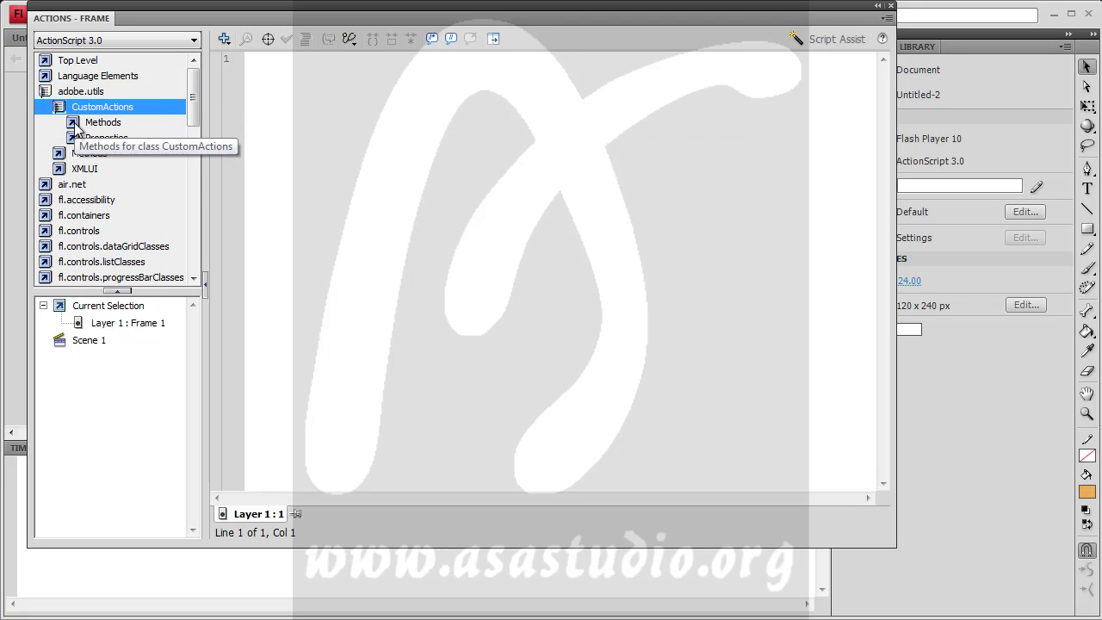
pyautogui.click(77, 126)
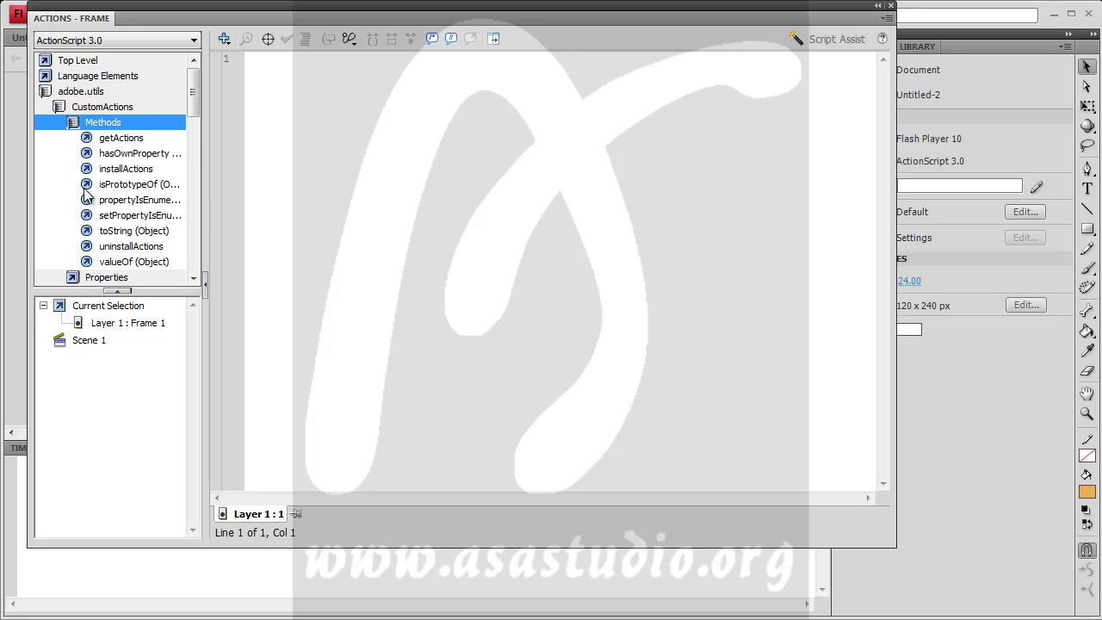
pyautogui.doubleClick(103, 141)
pyautogui.click(443, 59)
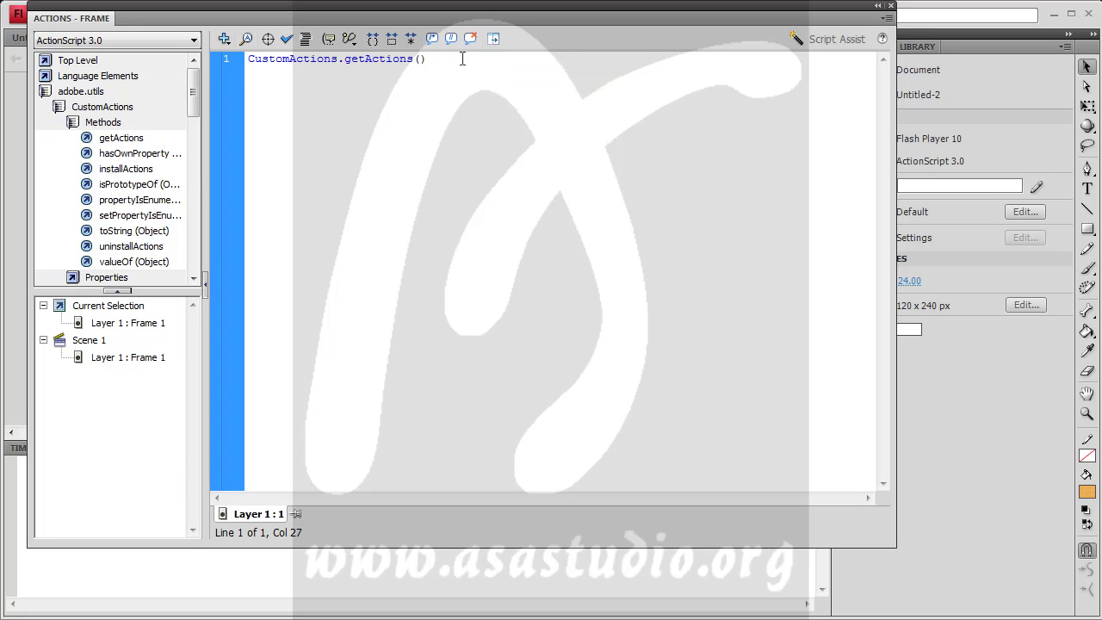
# Step: Replace the script's only line with the uninstallActions method of the CustomActions class
pyautogui.click(208, 69)
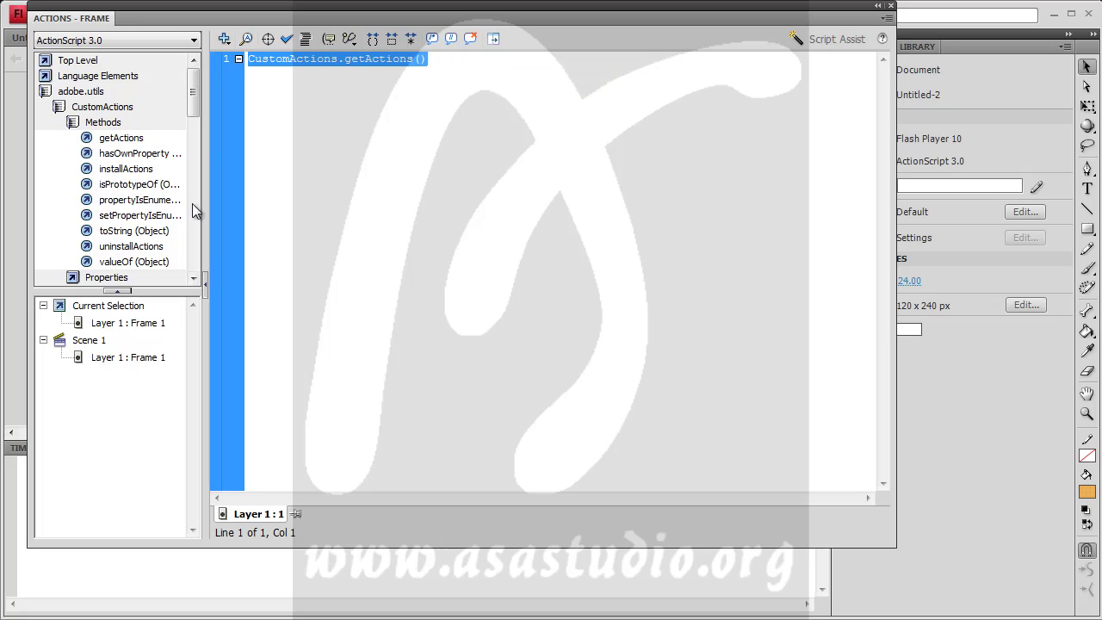
pyautogui.doubleClick(131, 248)
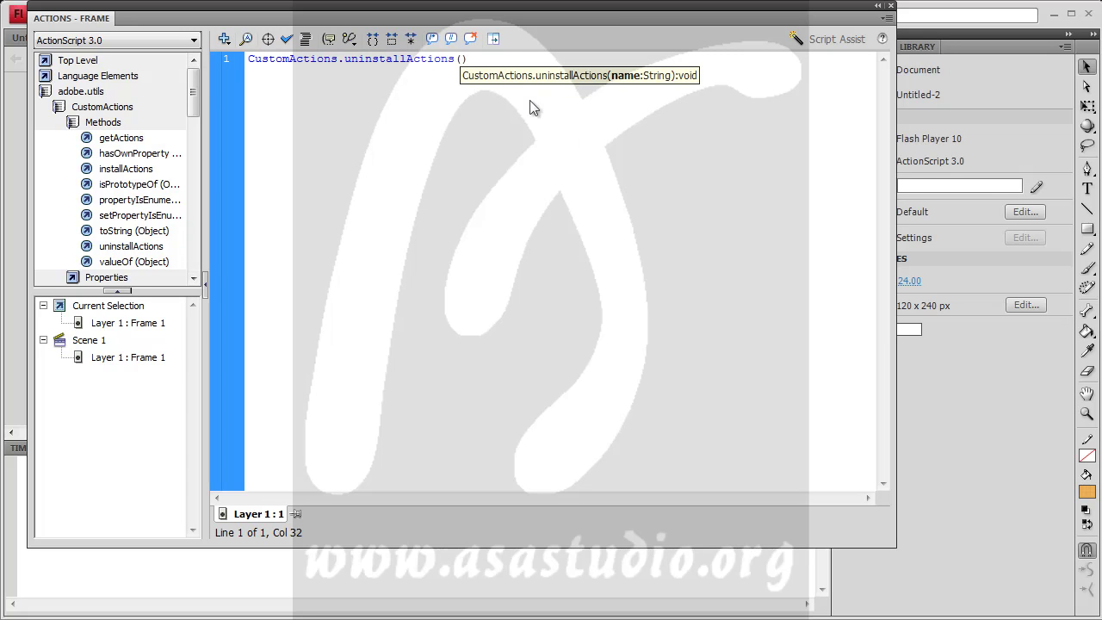
pyautogui.click(506, 58)
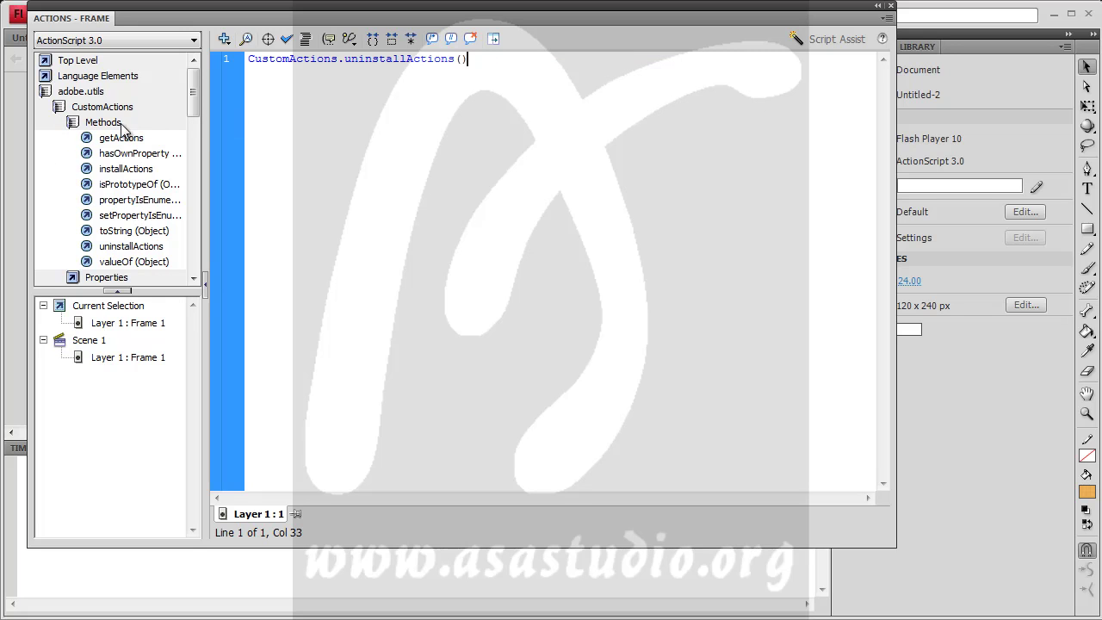
pyautogui.click(55, 121)
pyautogui.moveTo(469, 60); pyautogui.dragTo(345, 59)
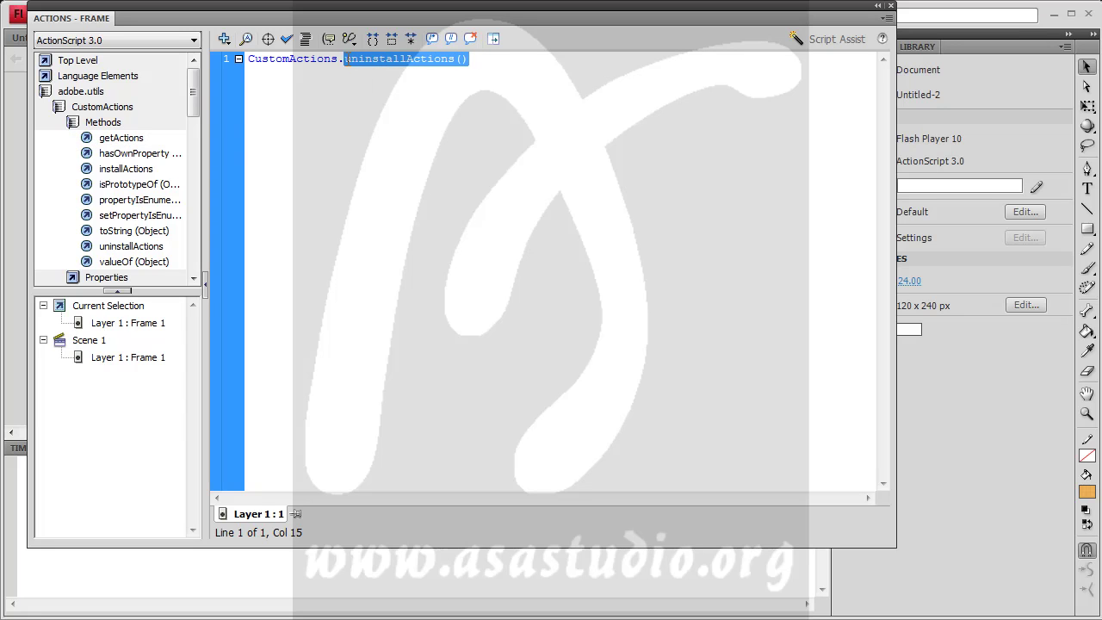
pyautogui.click(493, 61)
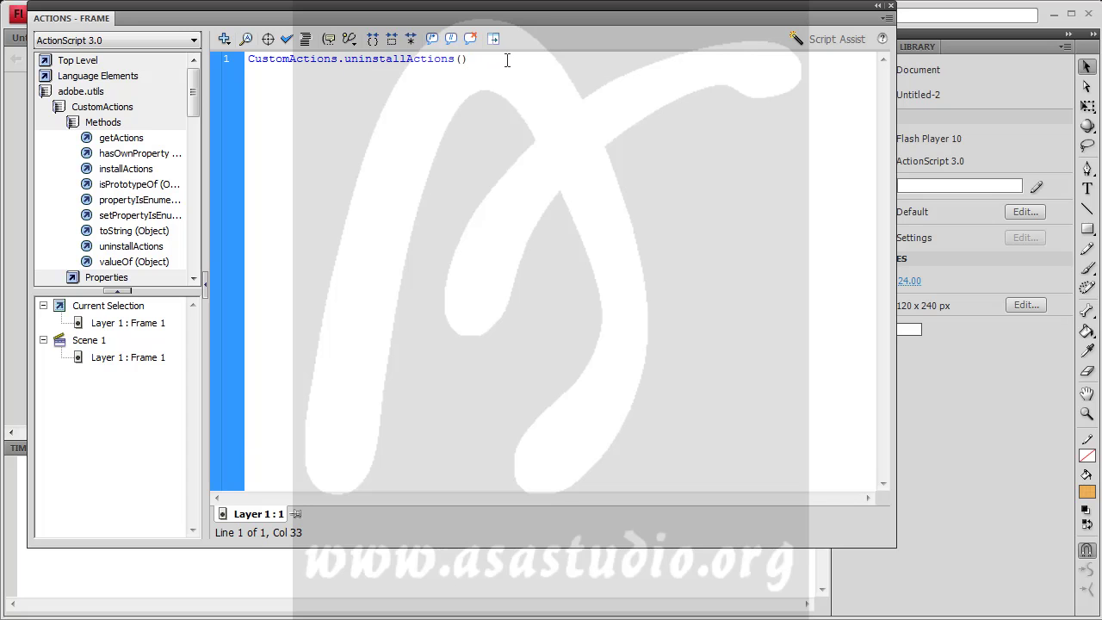
# Step: Test the movie with the uninstallActions script, and collapse the Actions window to uncover the compiler error list
pyautogui.moveTo(528, 18); pyautogui.dragTo(528, 67)
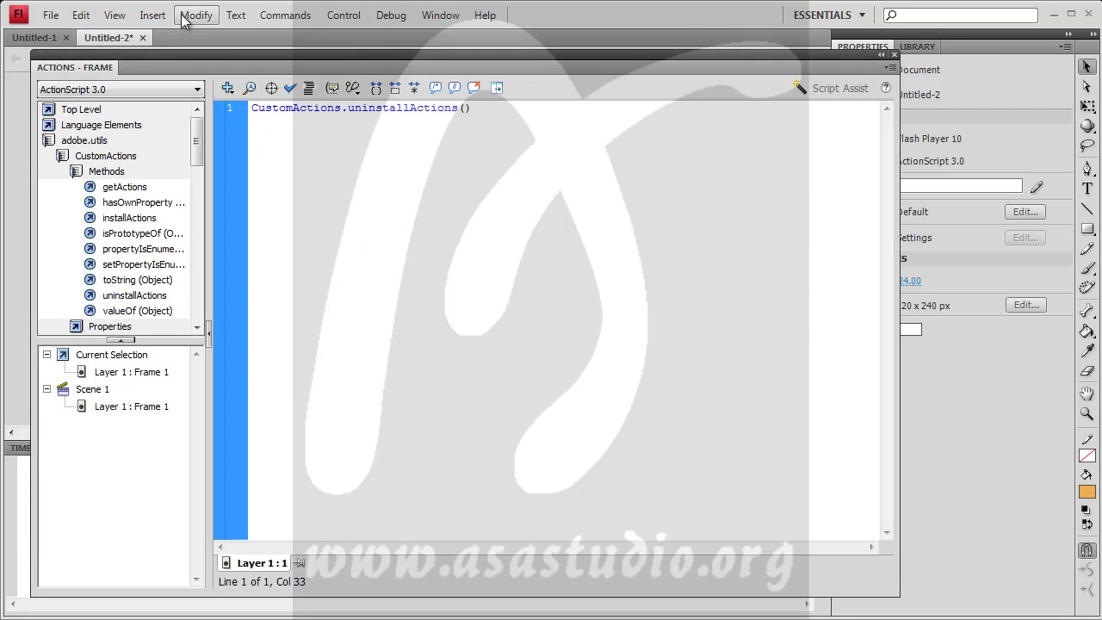
pyautogui.click(343, 18)
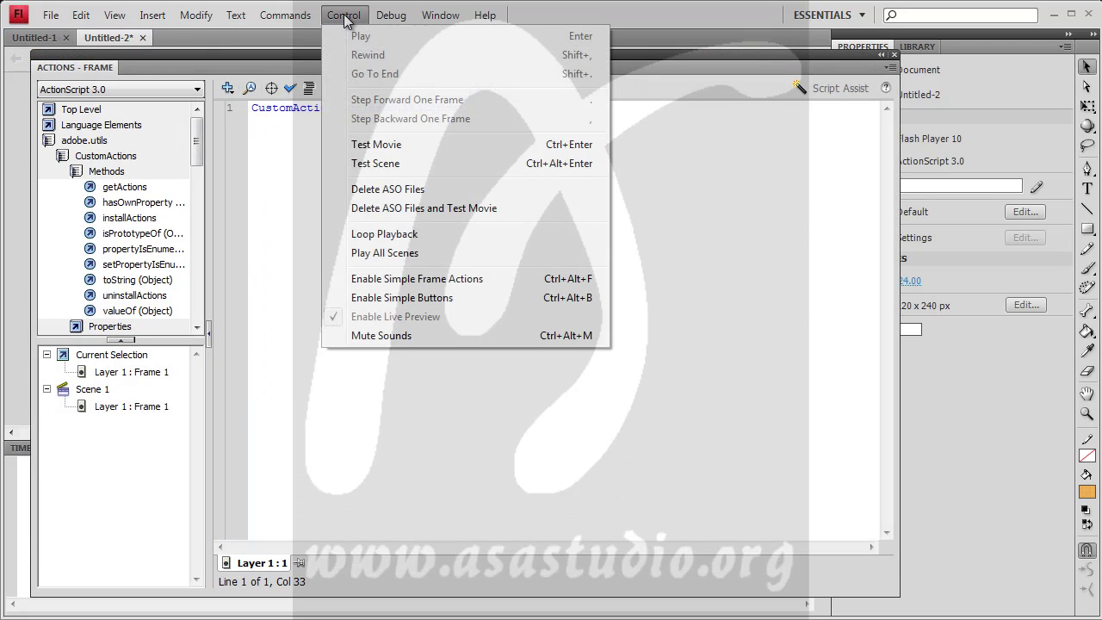
pyautogui.click(337, 145)
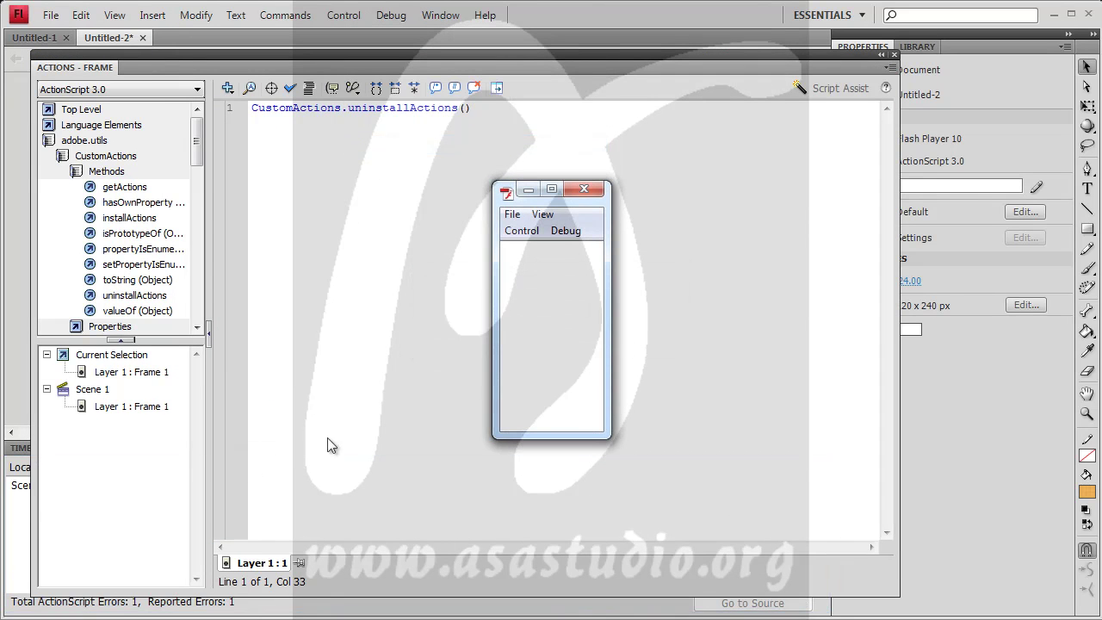
pyautogui.click(769, 67)
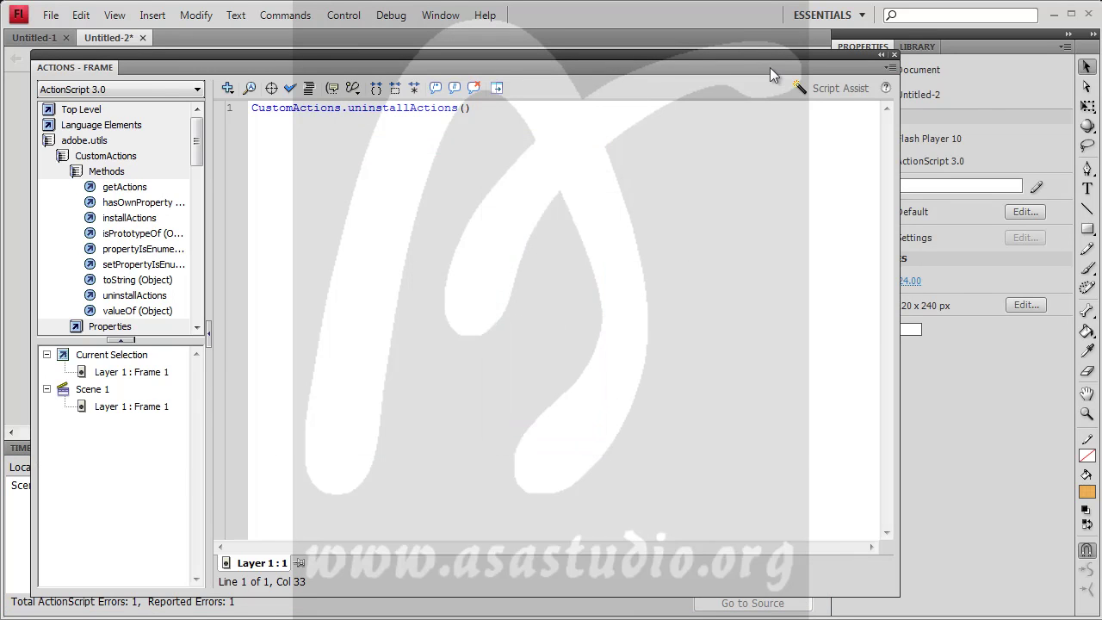
pyautogui.doubleClick(769, 67)
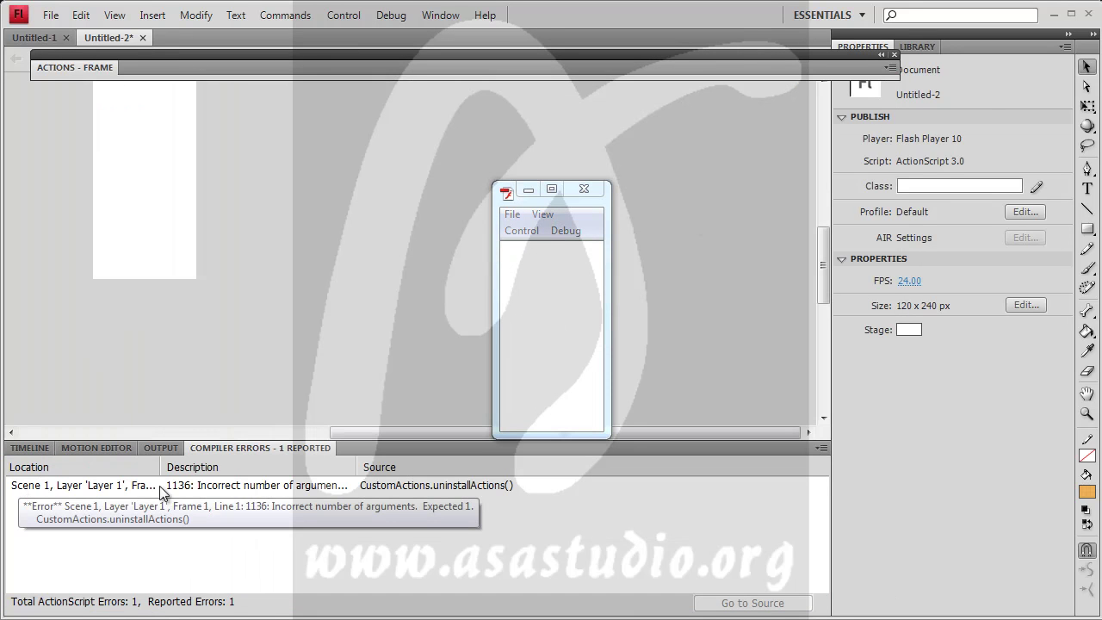